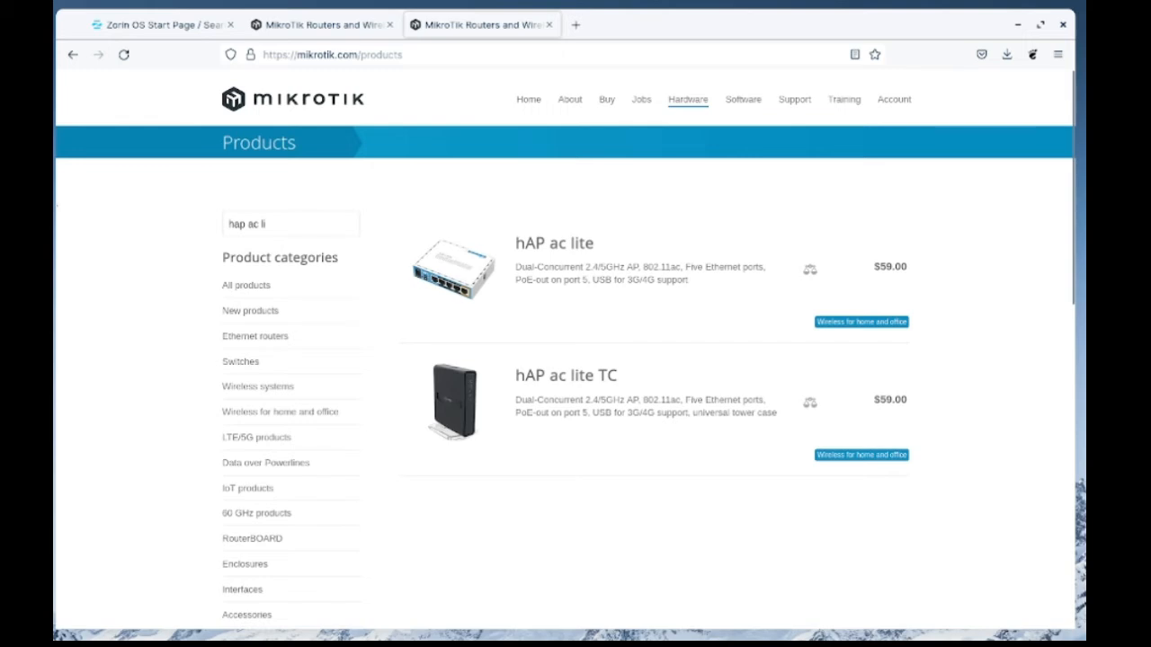
Step: Open the hAP ac lite product page and check its CPU architecture in the specifications against the RouterOS download list
click(554, 243)
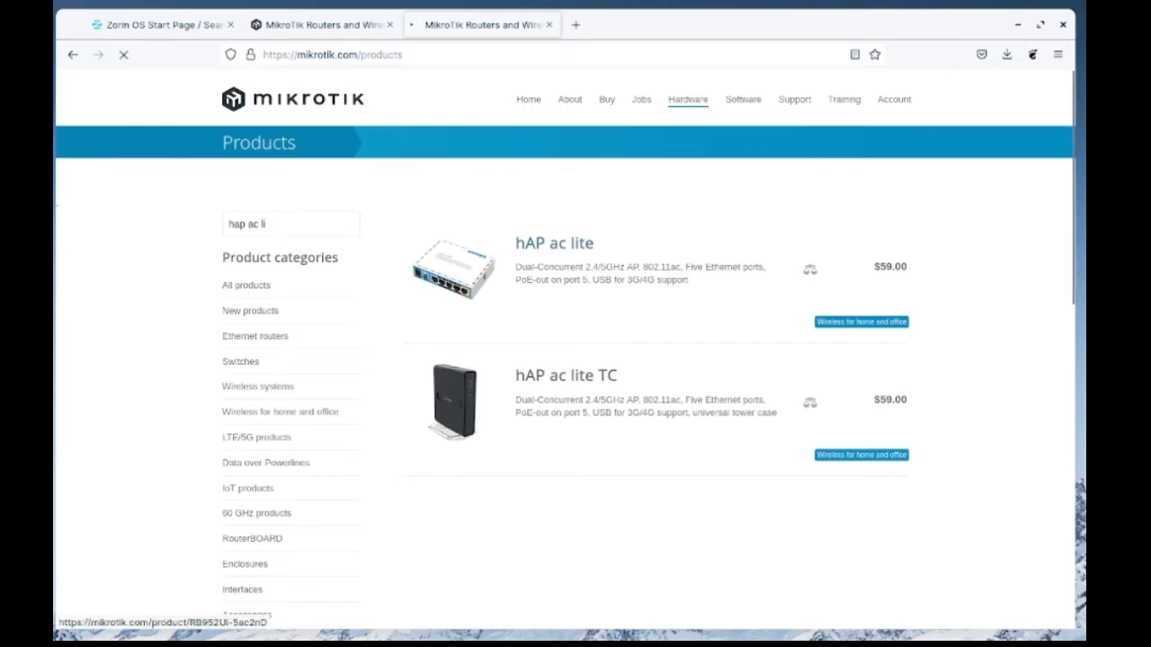
scroll(565, 394, down, 5)
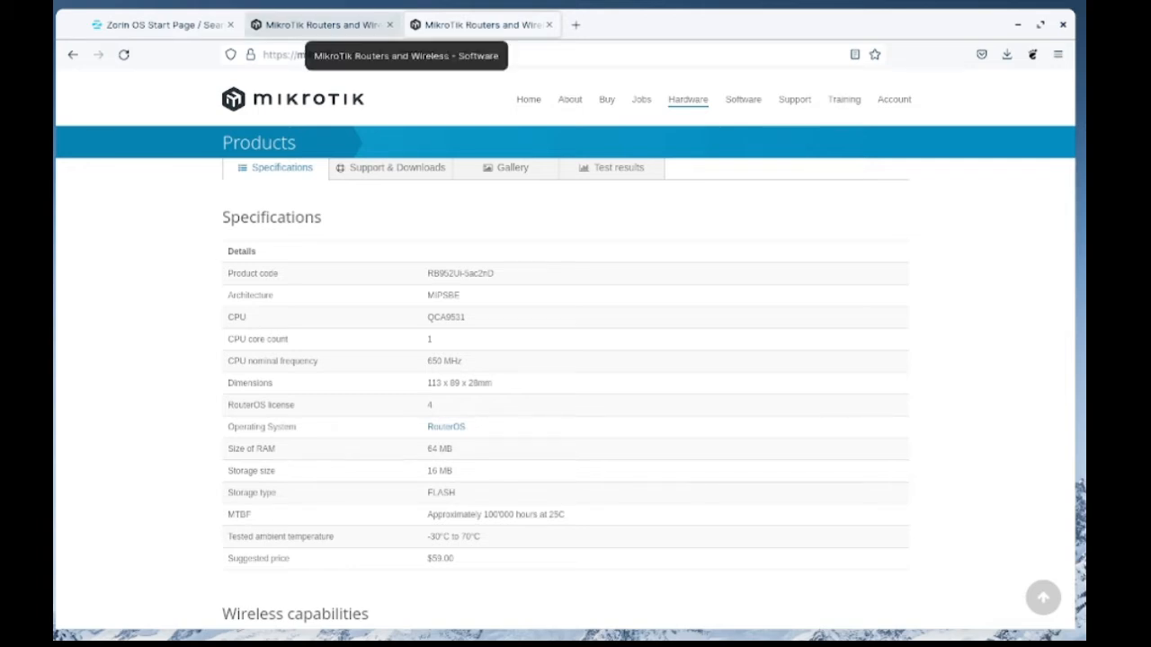
click(319, 25)
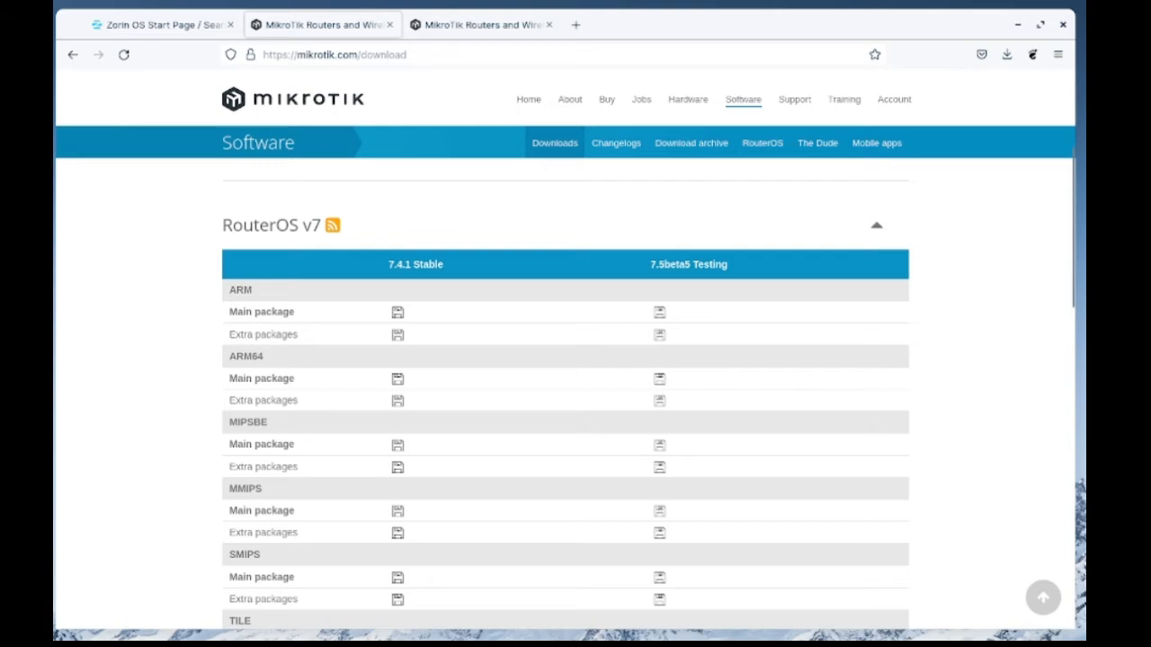
click(476, 24)
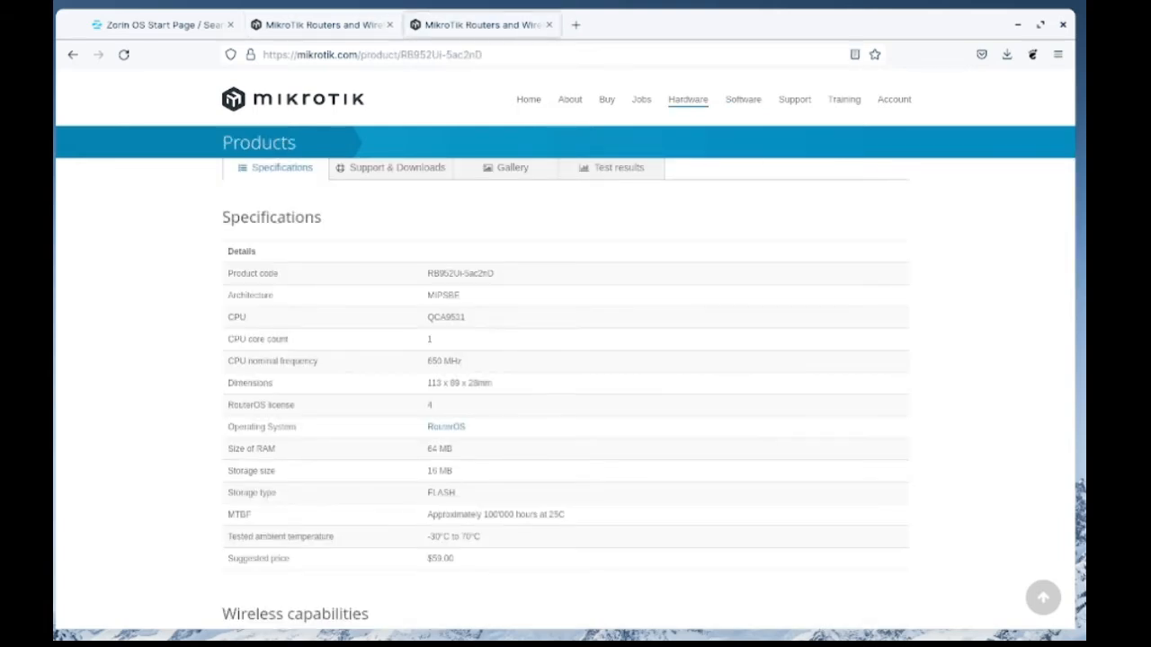
Step: Download the RouterOS 7.4.1 Stable main package for MIPSBE from the MikroTik software page
click(319, 25)
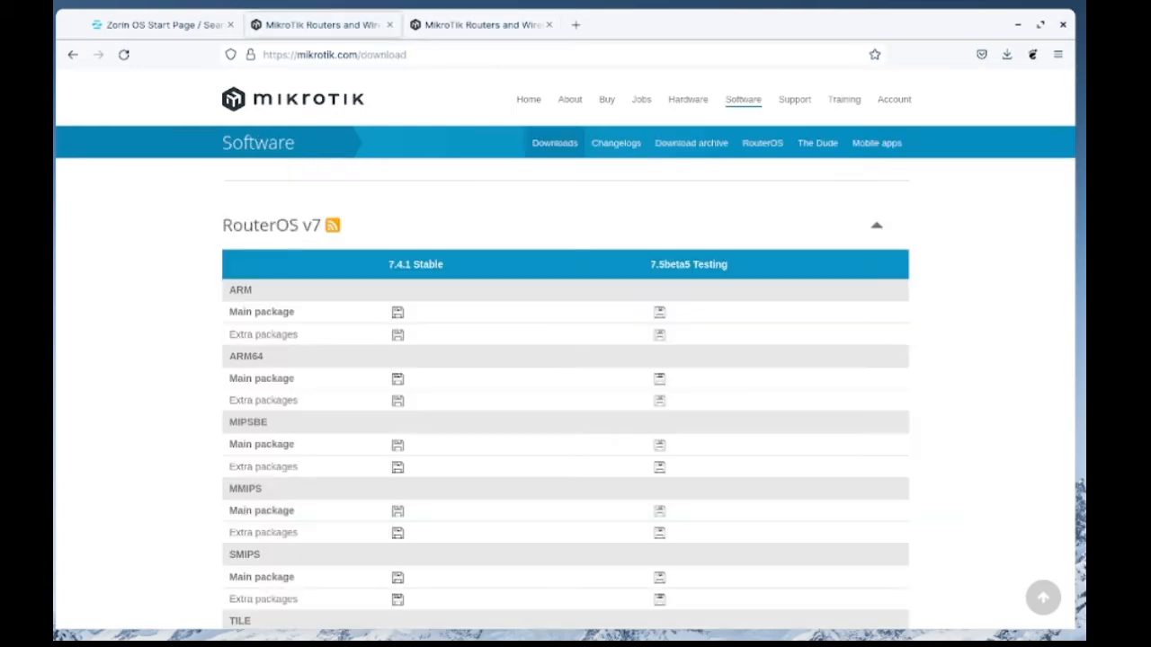
click(397, 444)
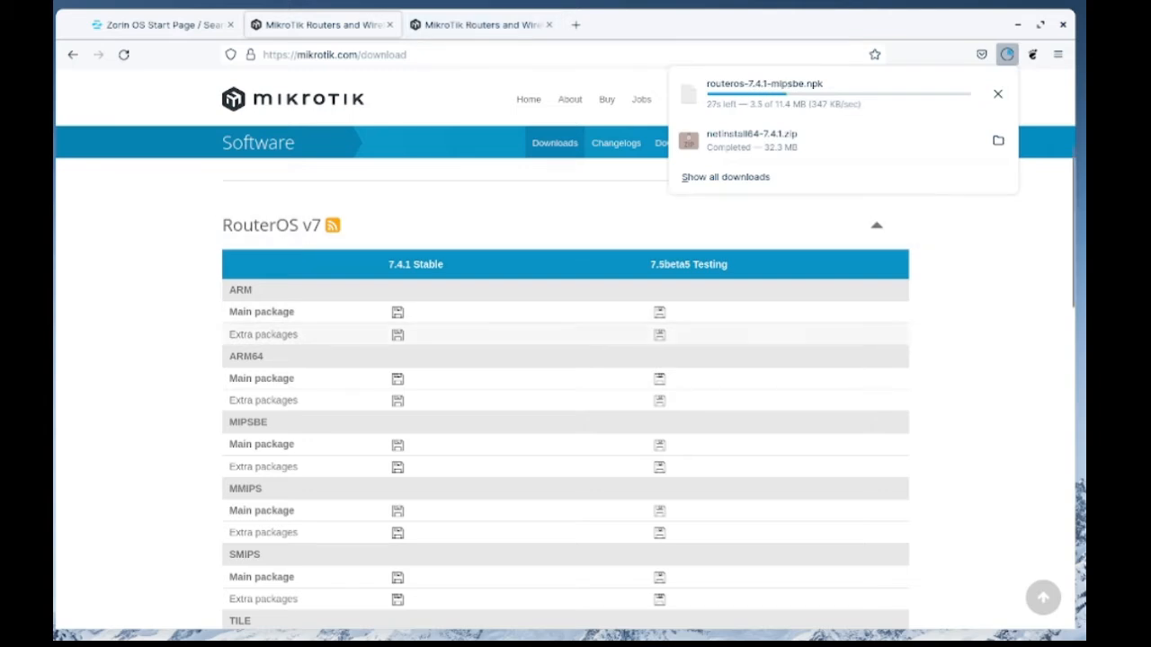
scroll(565, 395, down, 3)
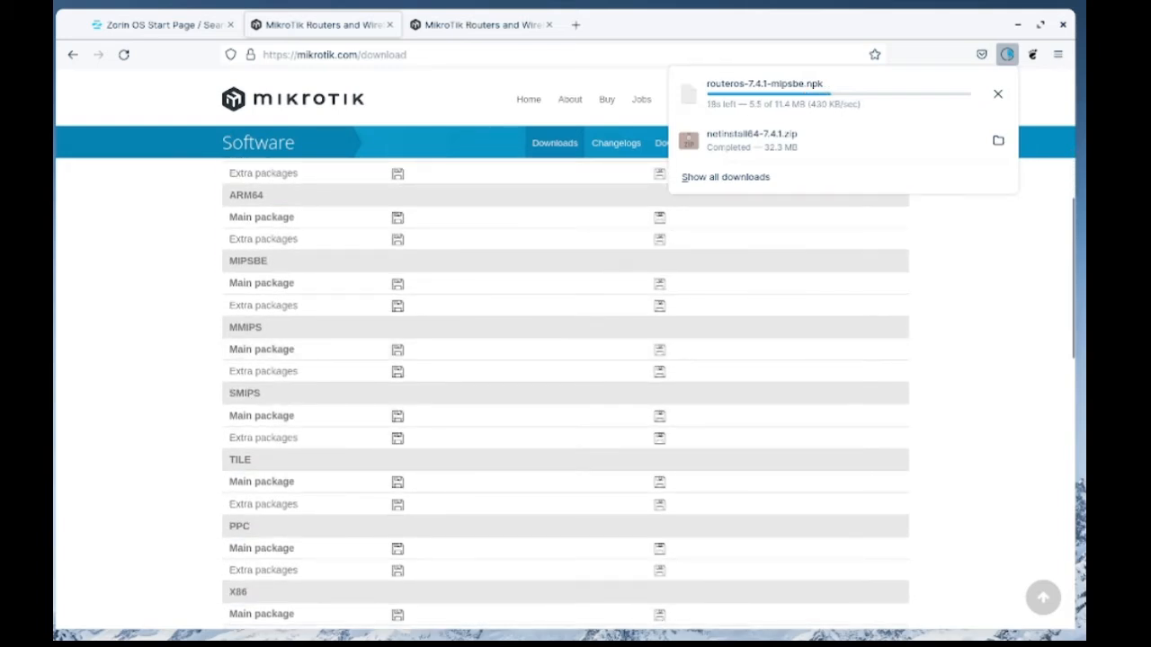
scroll(564, 395, down, 2)
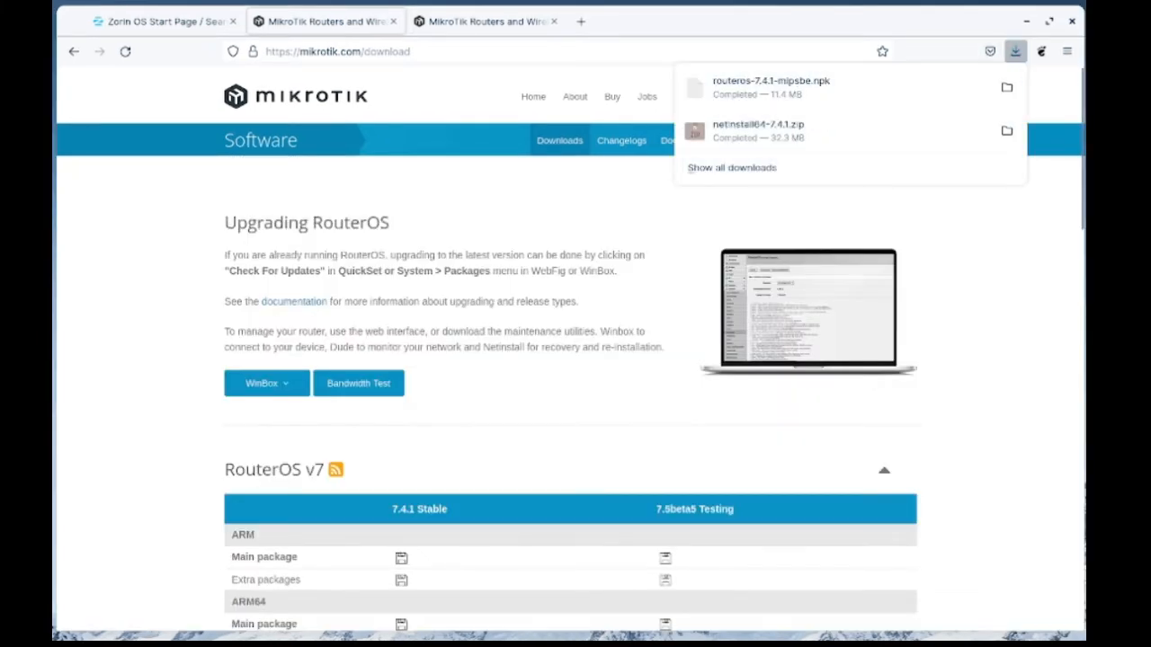
key(Escape)
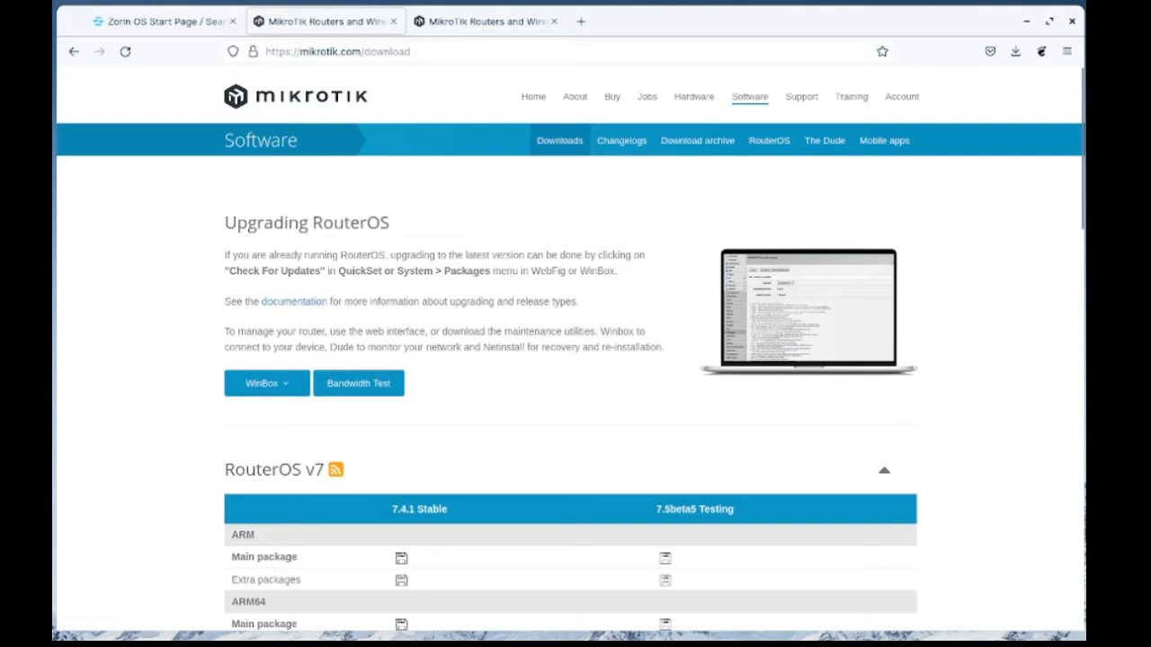
Step: Open a terminal window and minimise the browser to reach the desktop
key(ctrl+alt+t)
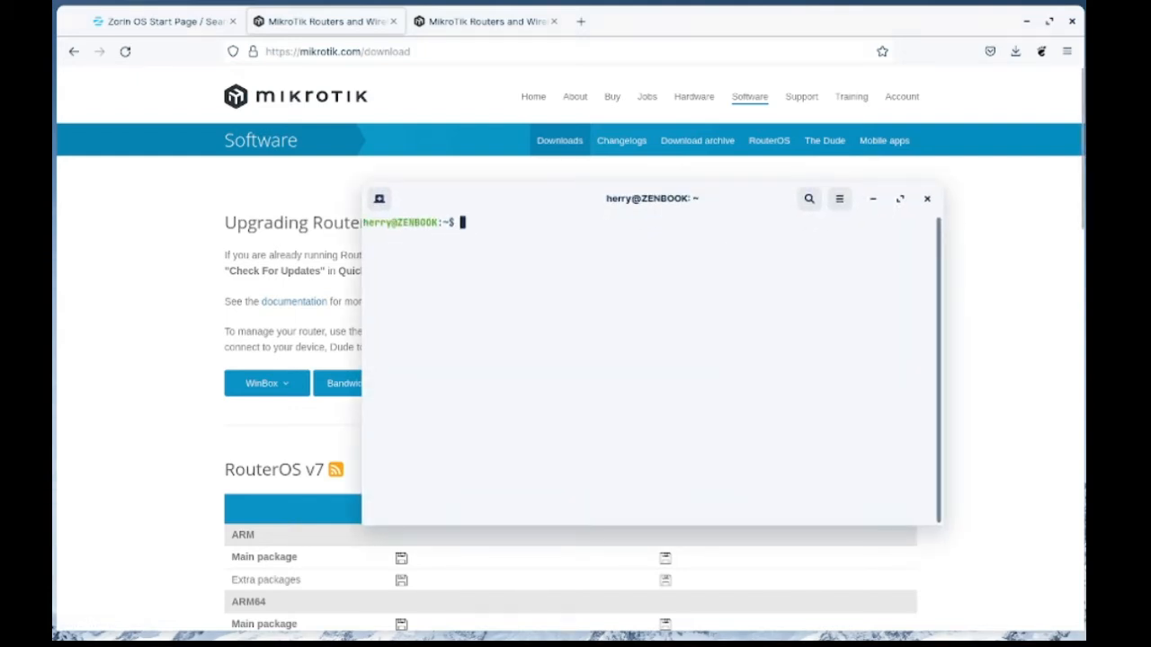
click(1026, 21)
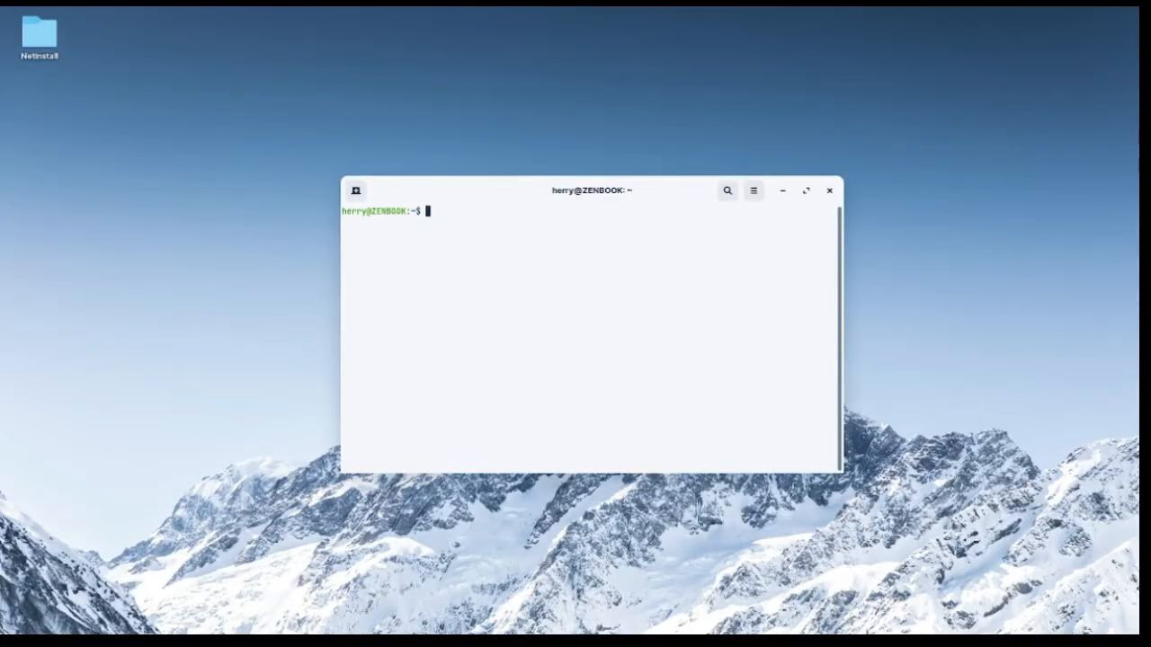
drag(651, 199, 443, 123)
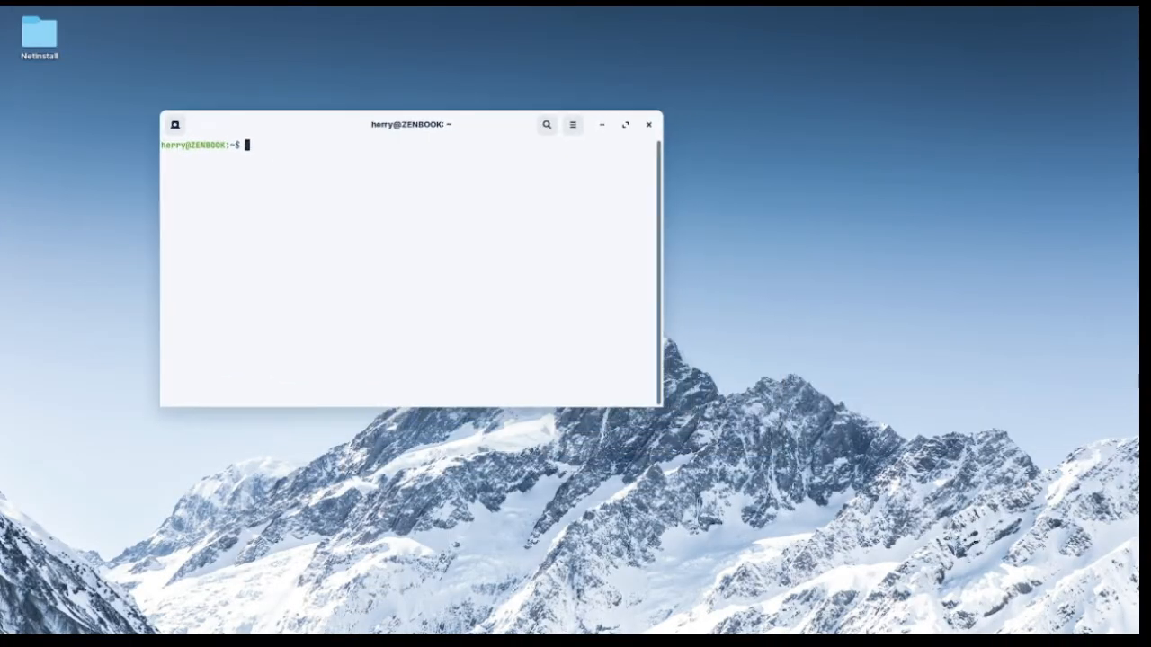
text(cd )
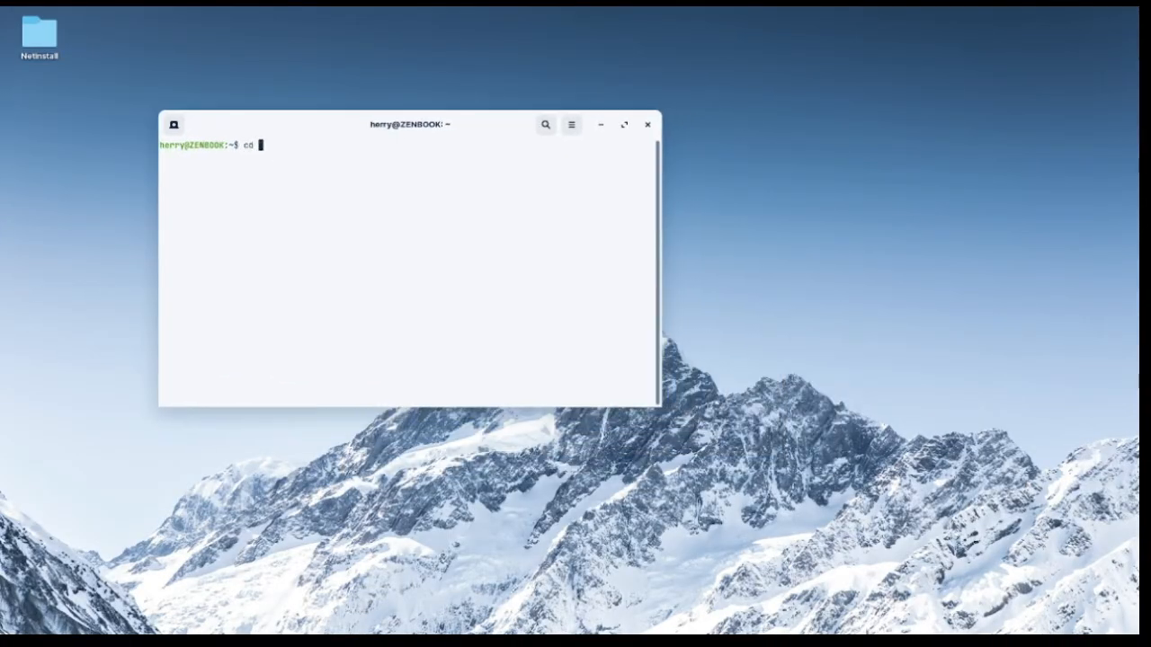
text(Down)
key(BackSpace)
key(BackSpace)
key(BackSpace)
key(BackSpace)
key(BackSpace)
key(BackSpace)
key(BackSpace)
click(647, 125)
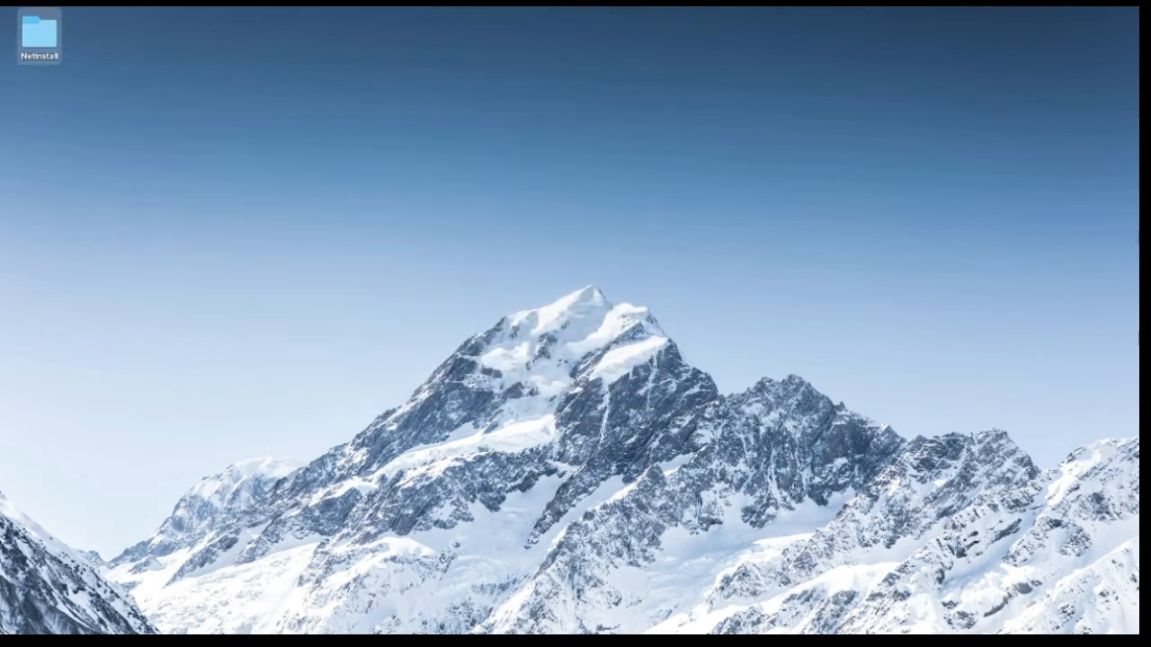
Step: Open a terminal in the Netinstall desktop folder, place it beside the folder icon, and list the files with ls
right_click(42, 33)
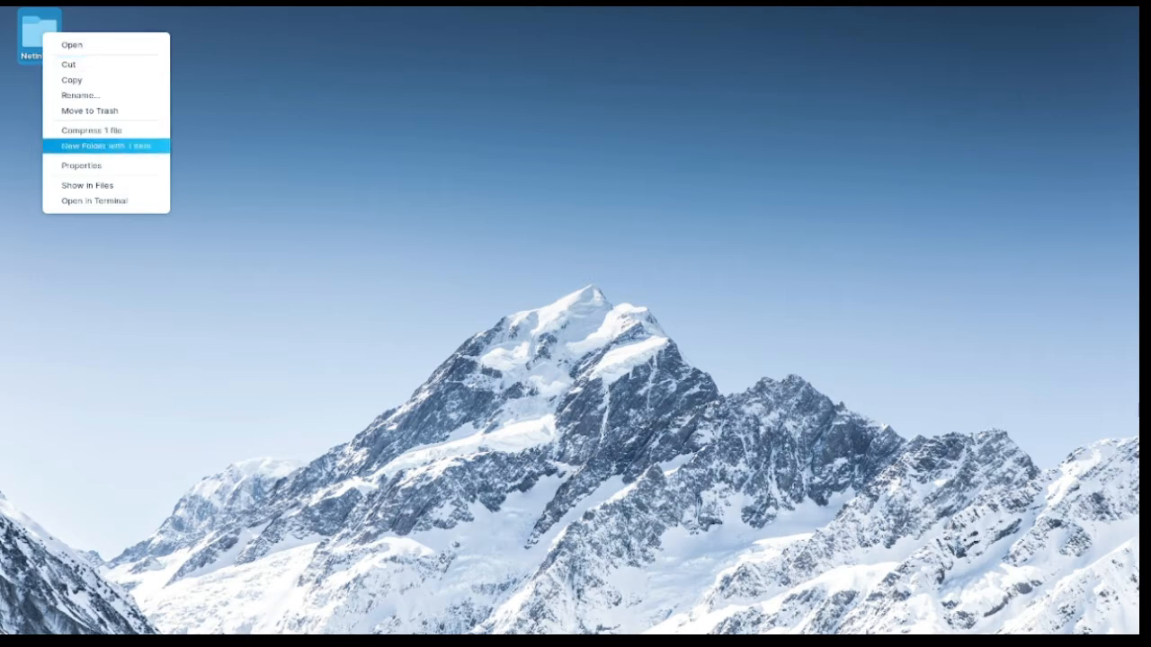
click(94, 201)
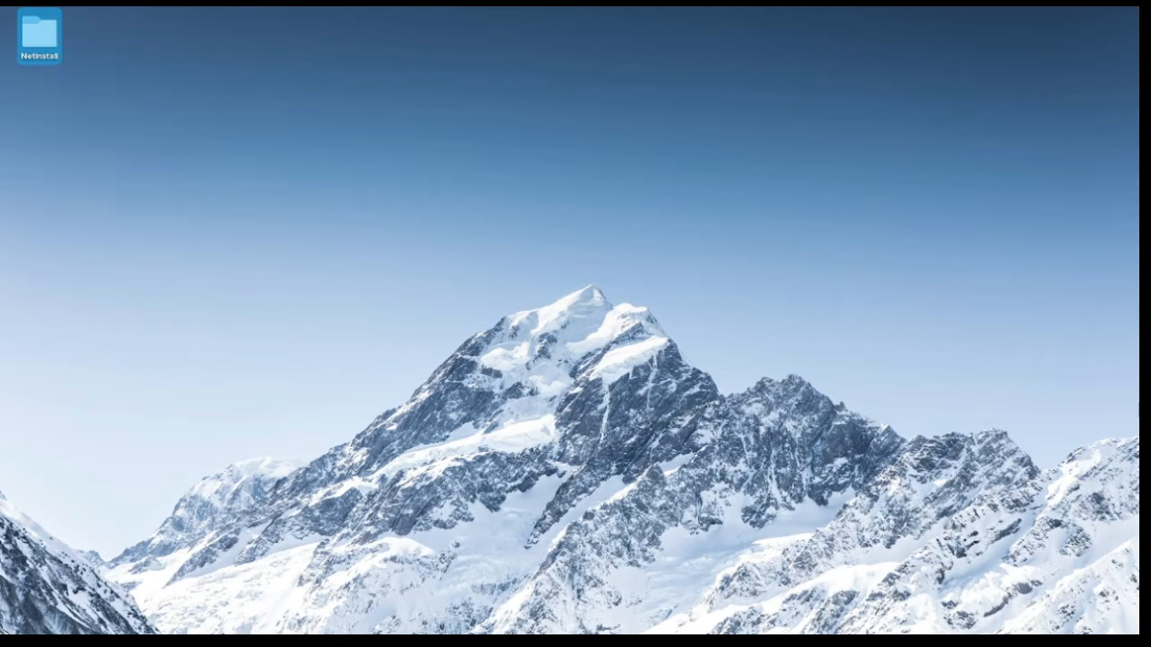
drag(432, 190, 170, 26)
text(ls)
key(Return)
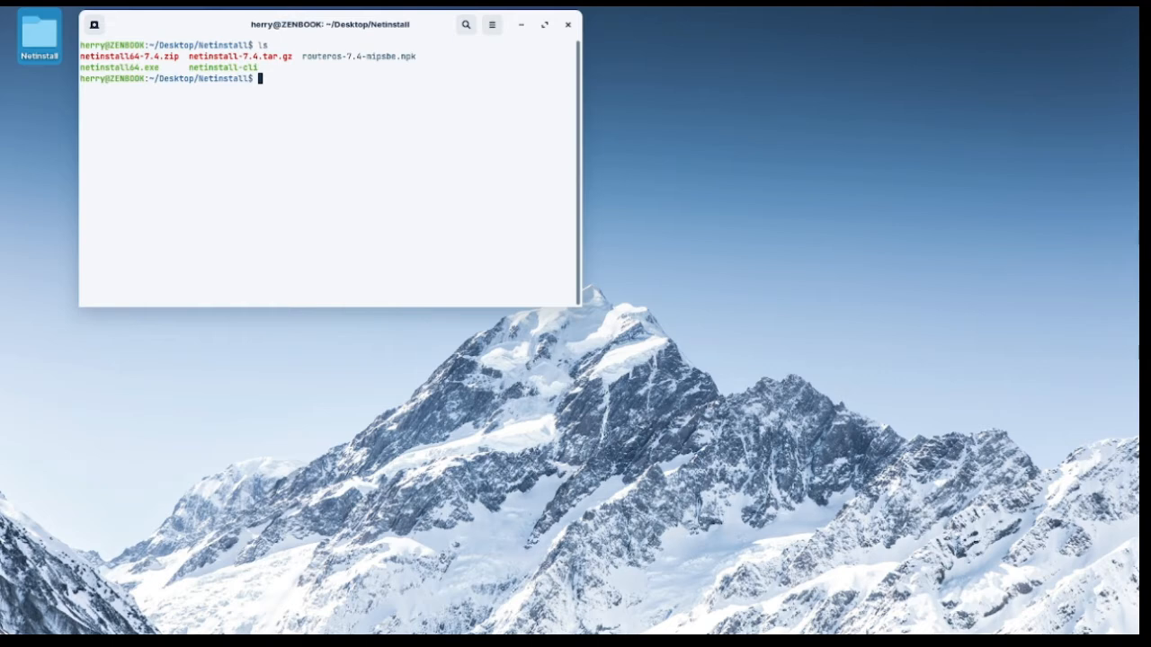
Step: Launch Netinstall with the command sudo wine netinstall64.exe, entering the sudo password
text(sudo wine netinstall64.exe)
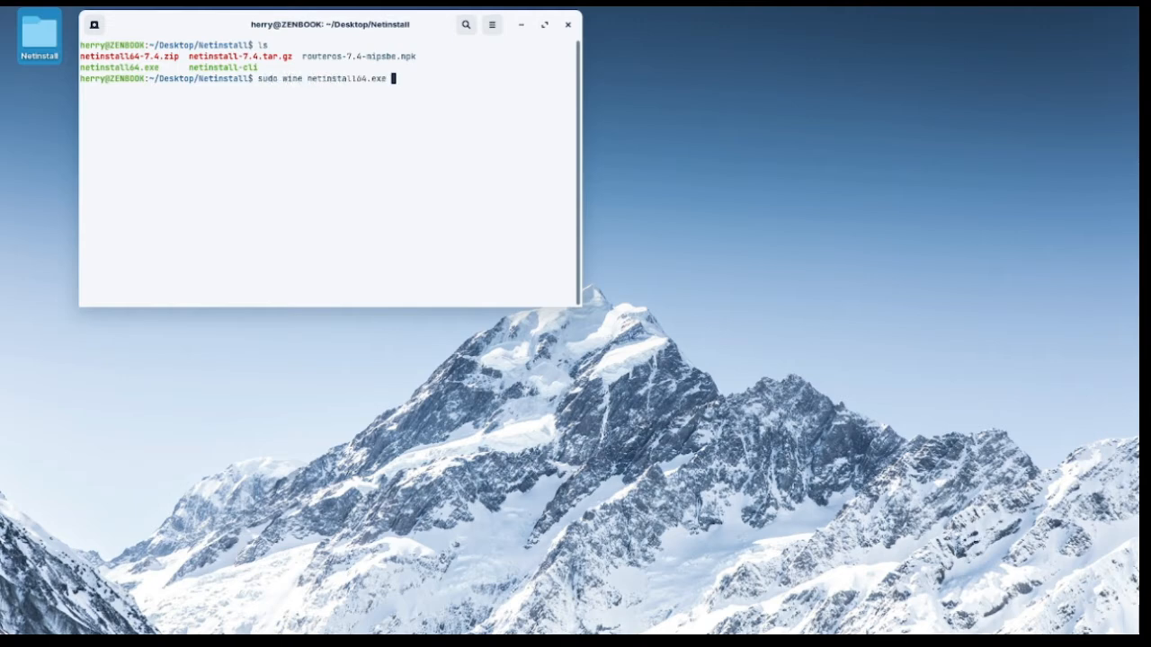
key(Return)
text(*****)
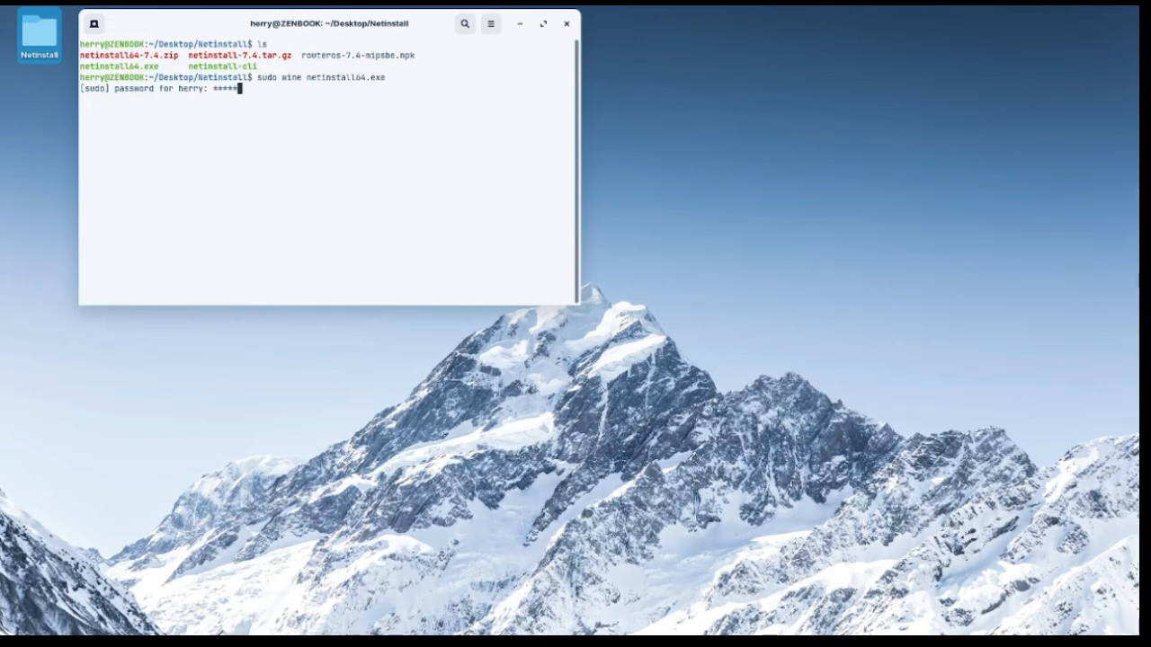
text(*****)
key(Return)
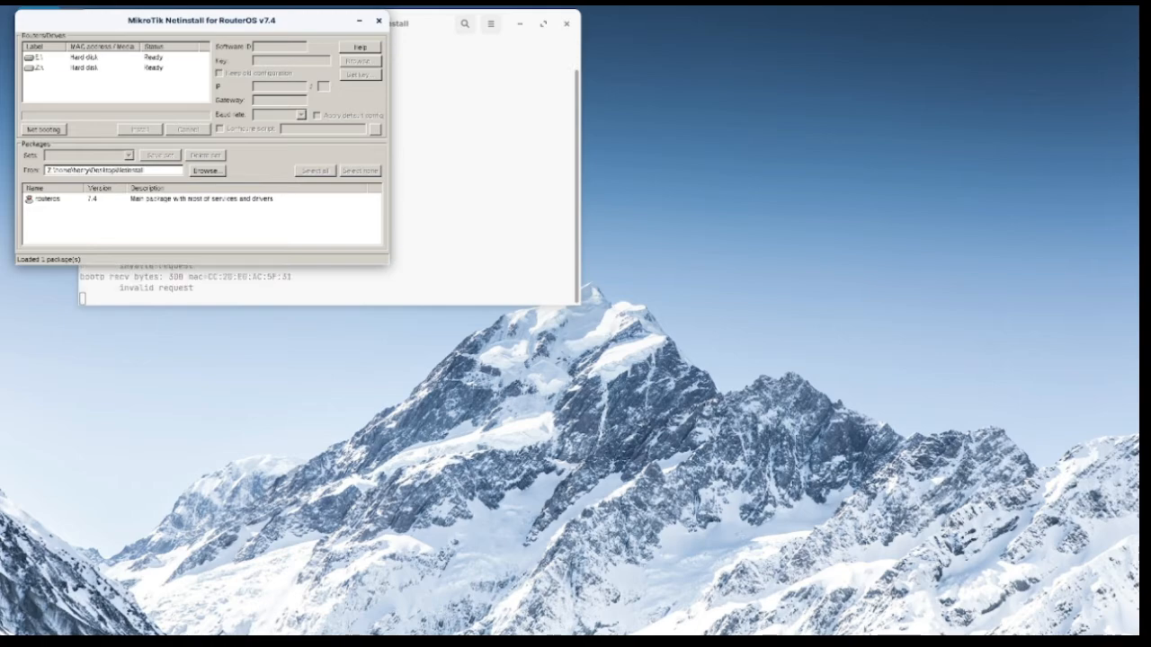
Step: Enlarge the MikroTik Netinstall window and move it clear of the terminal
drag(390, 265, 504, 390)
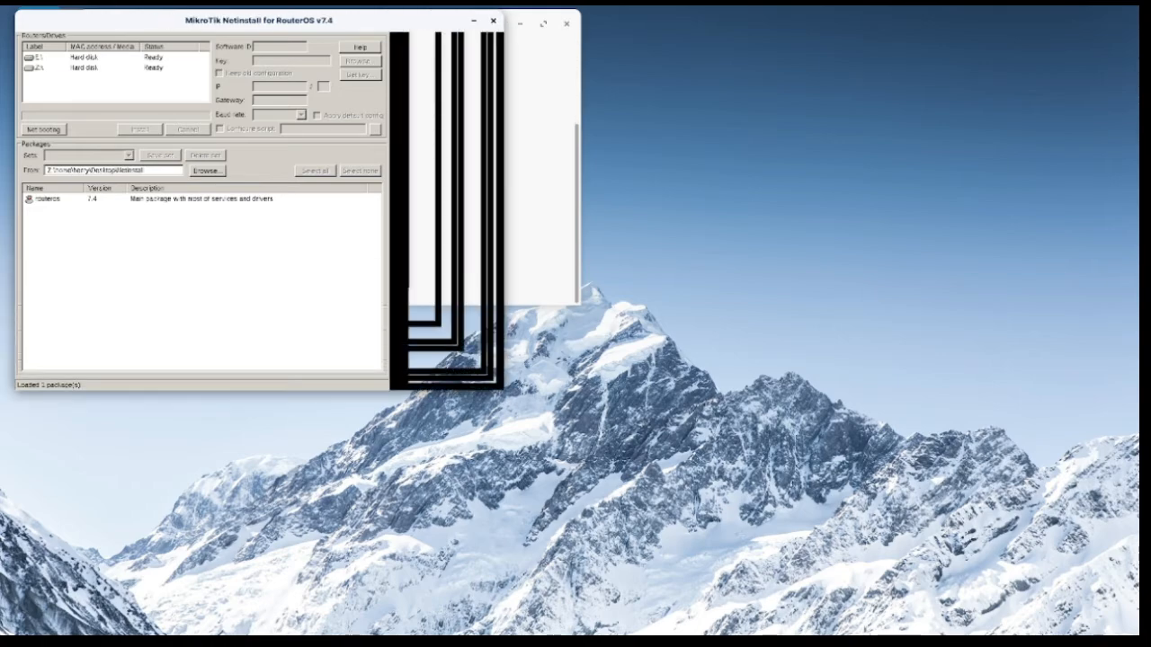
drag(259, 20, 861, 91)
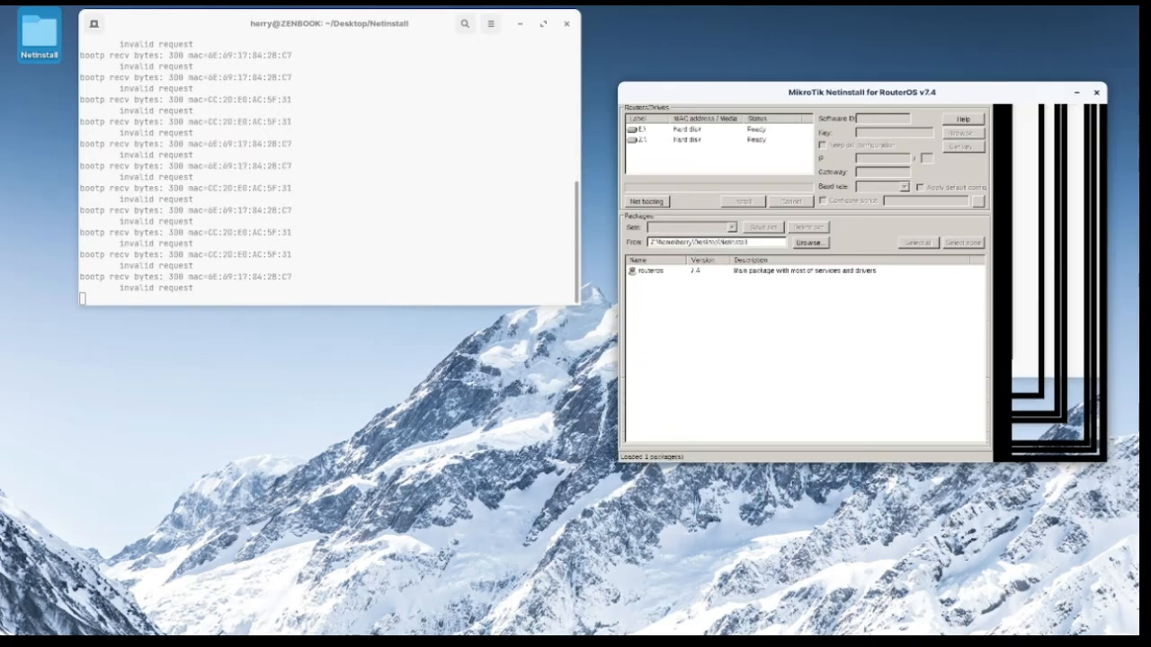
Step: Close Netinstall and relaunch it from the terminal with the same Wine command
click(1096, 93)
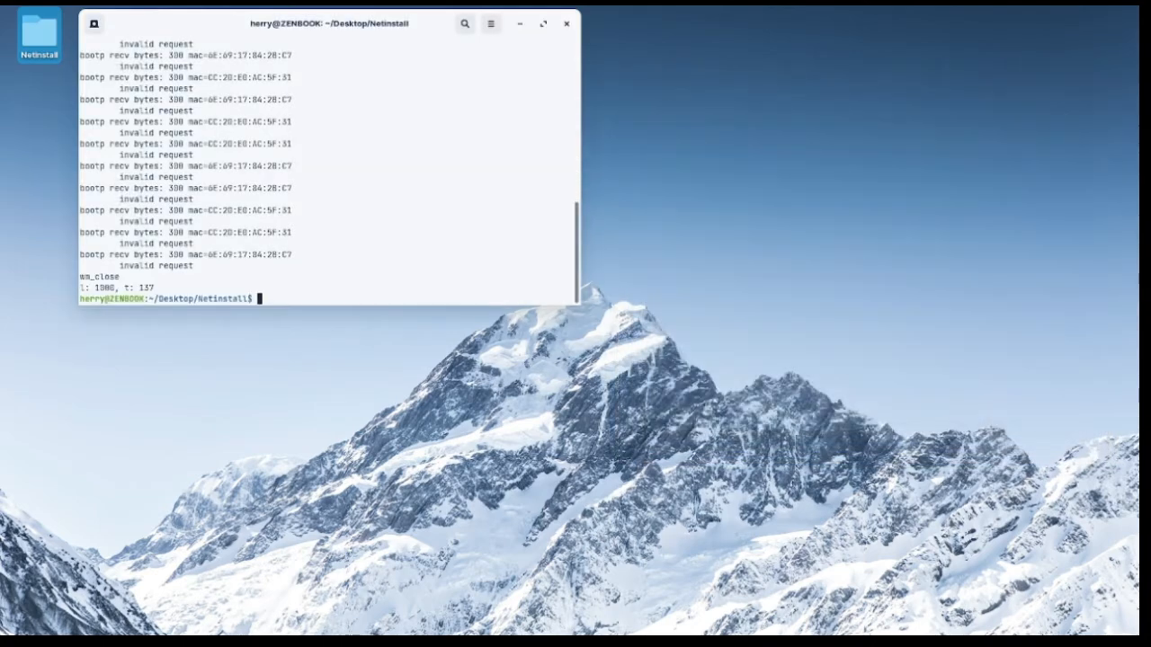
key(Up)
key(Return)
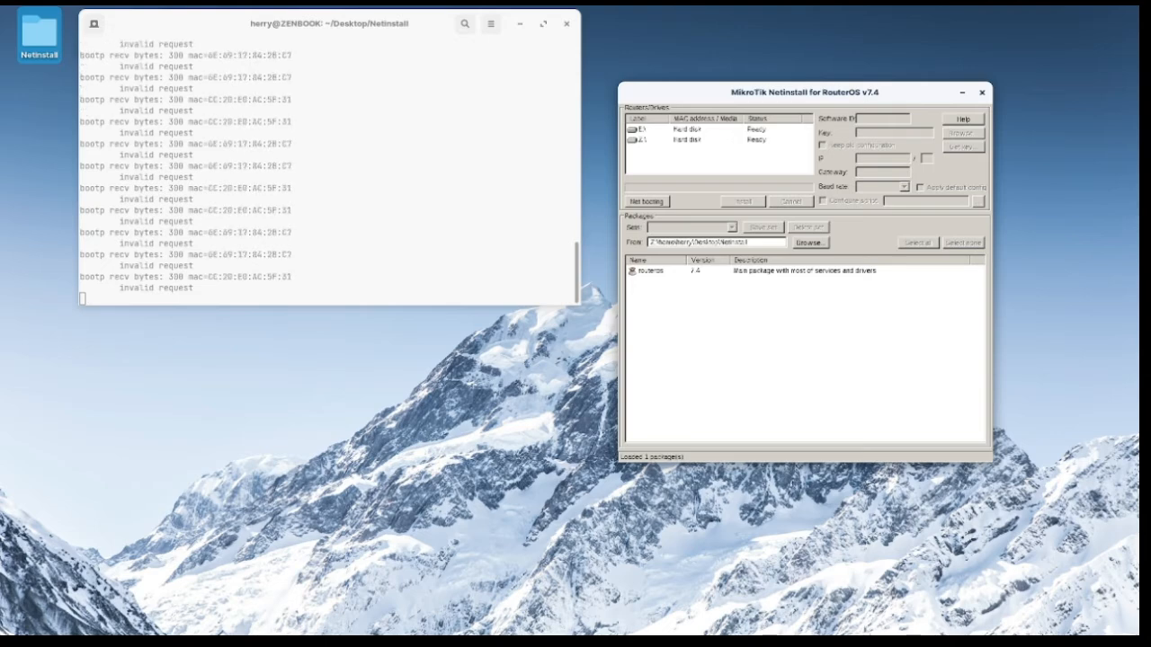
Step: Open Netinstall's network booting settings and accept them with the boot server enabled and the existing client IP address
click(646, 201)
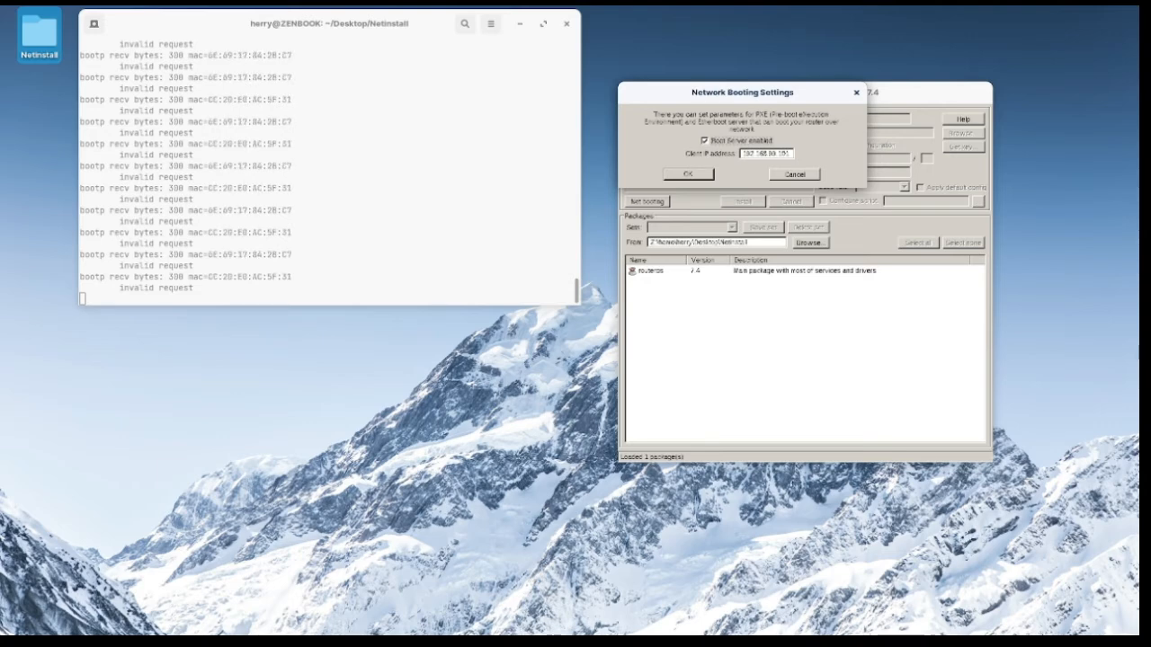
click(688, 174)
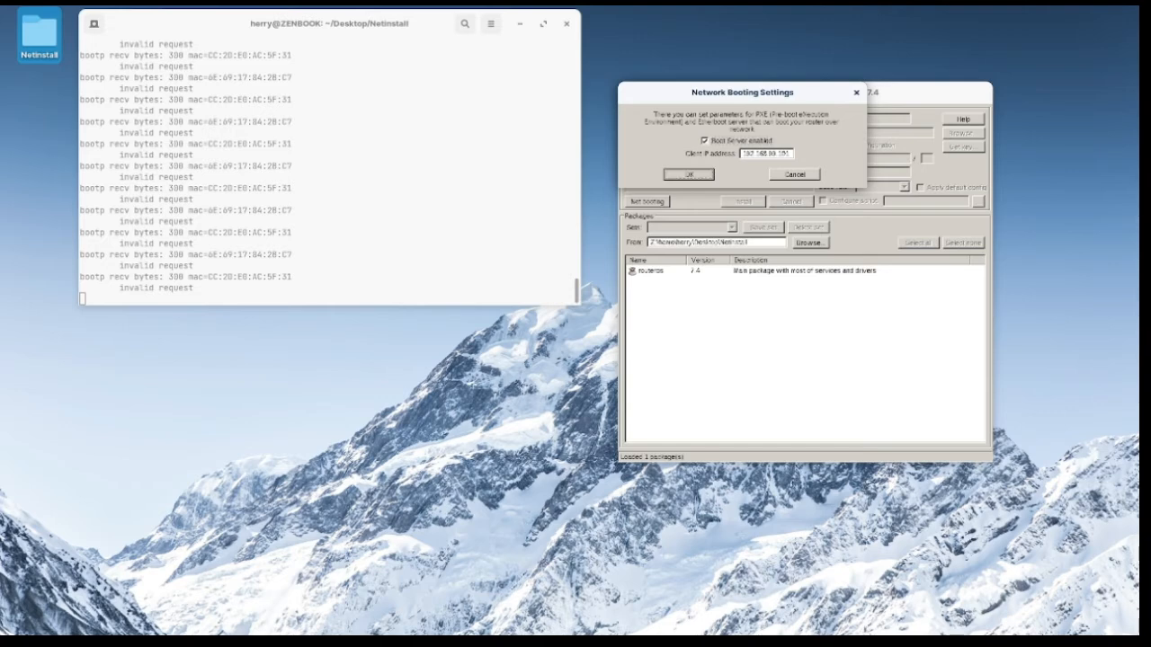